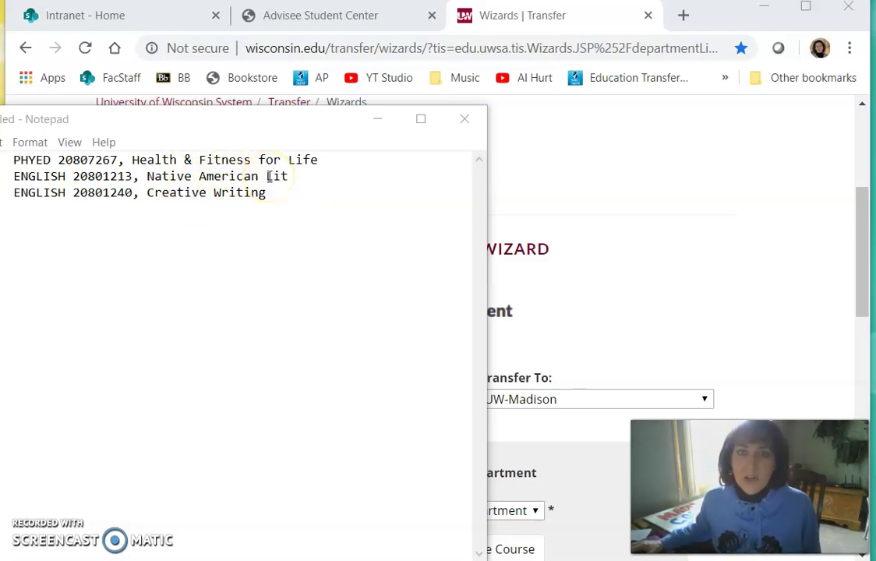
# Step: Hyphenate the Native American Lit ENGLISH course number in Notepad to read 20-801-213
pyautogui.click(76, 177)
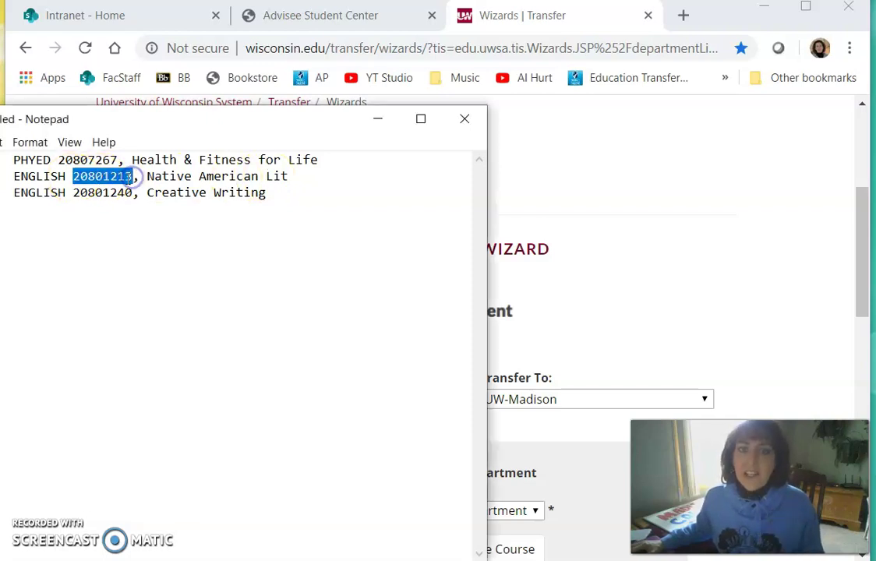
pyautogui.click(87, 176)
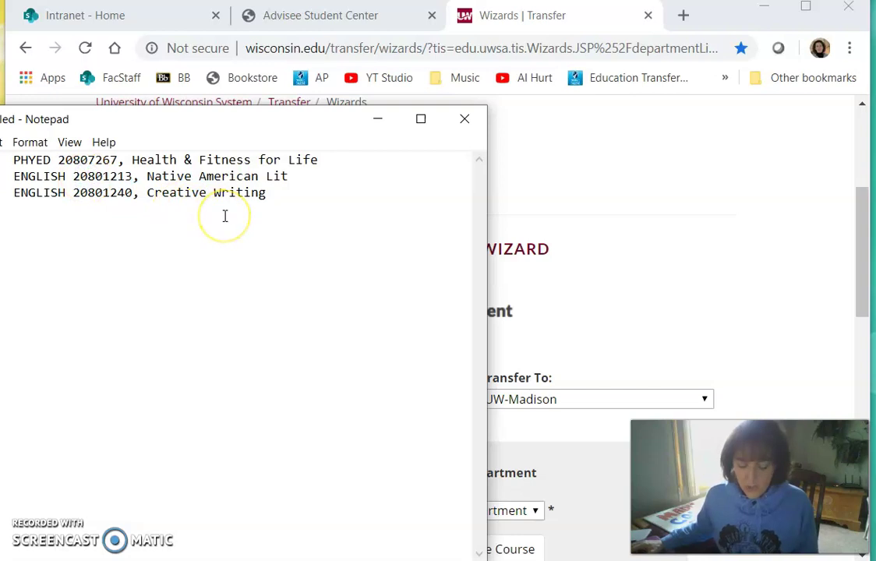
pyautogui.write('-')
pyautogui.click(118, 176)
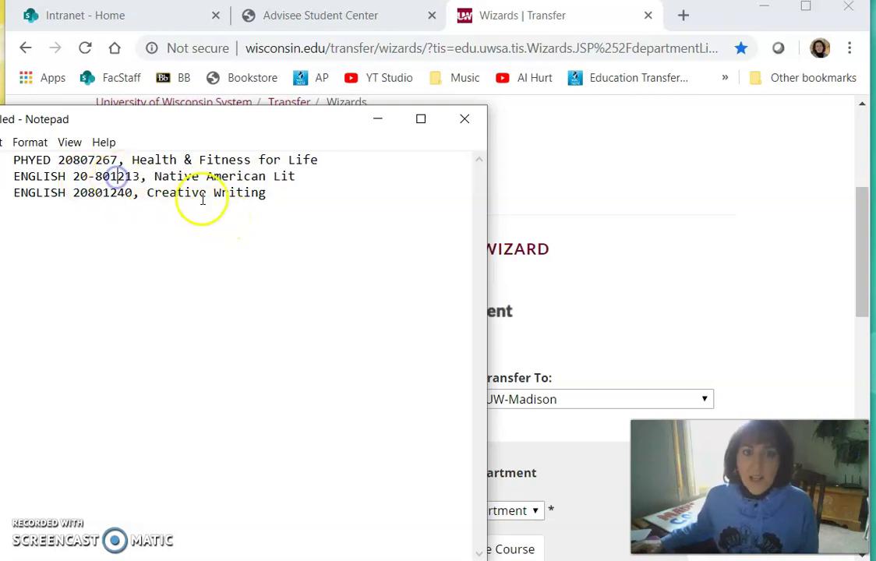
pyautogui.write('-')
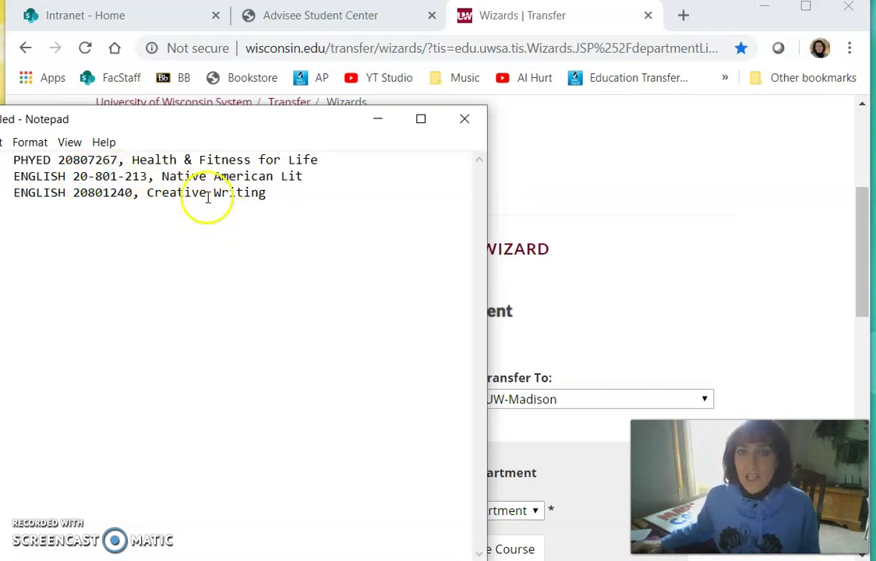
pyautogui.click(514, 20)
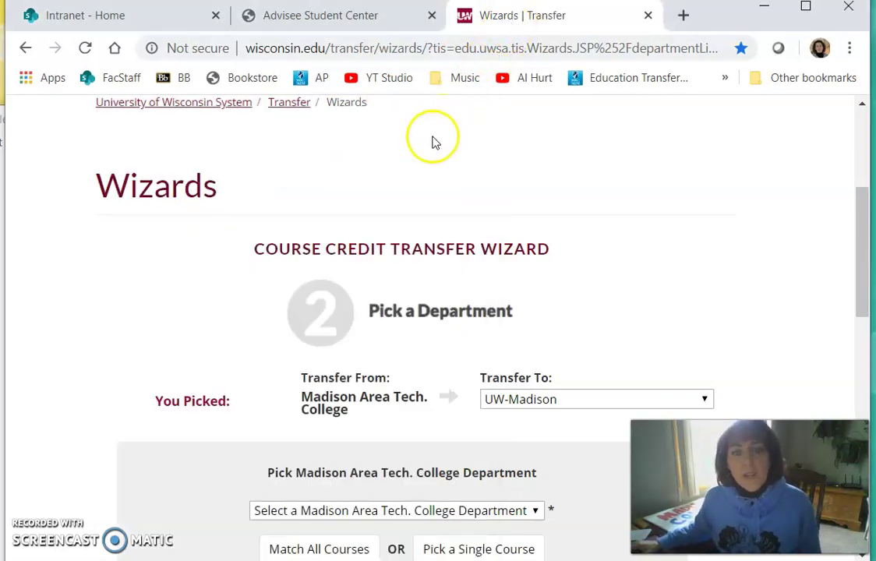
pyautogui.scroll(1, 397, 172)
pyautogui.scroll(2, 396, 172)
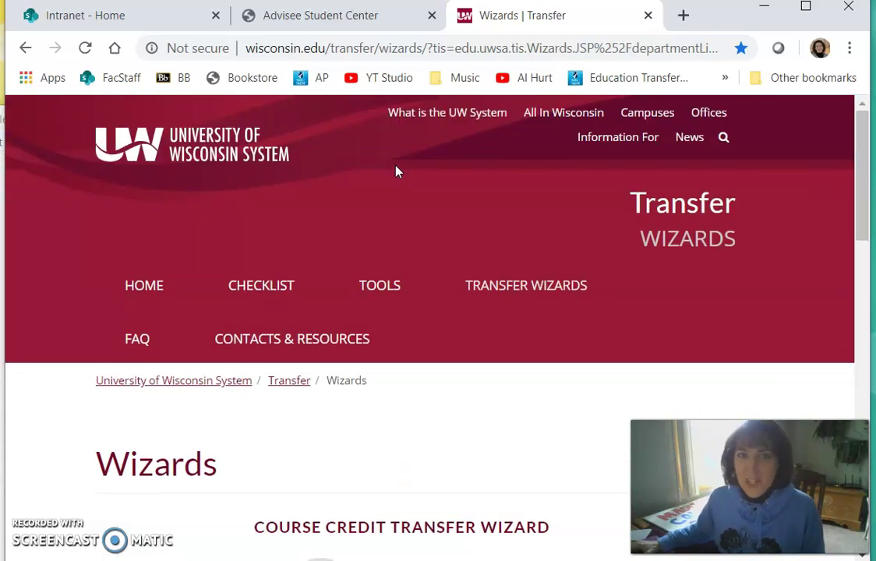
pyautogui.scroll(-1, 394, 172)
pyautogui.scroll(-1, 393, 173)
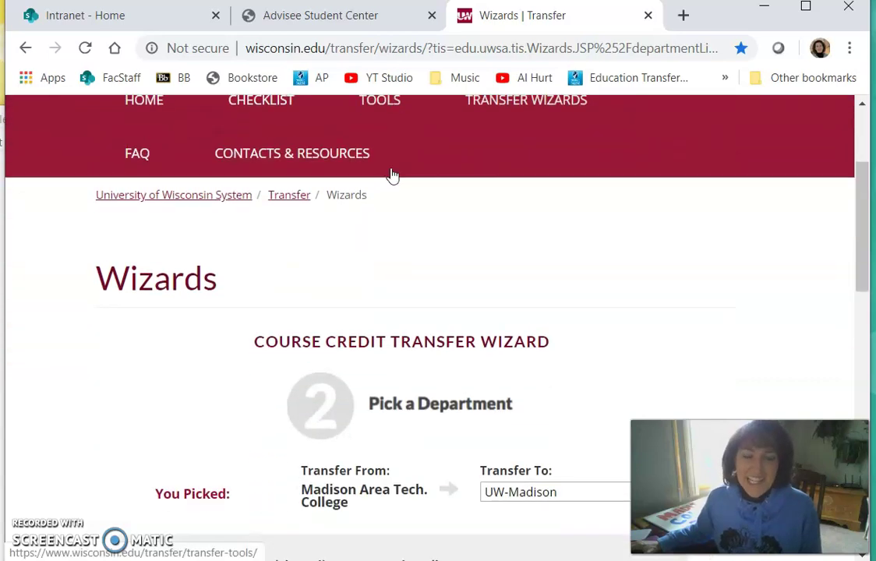
pyautogui.scroll(-2, 386, 183)
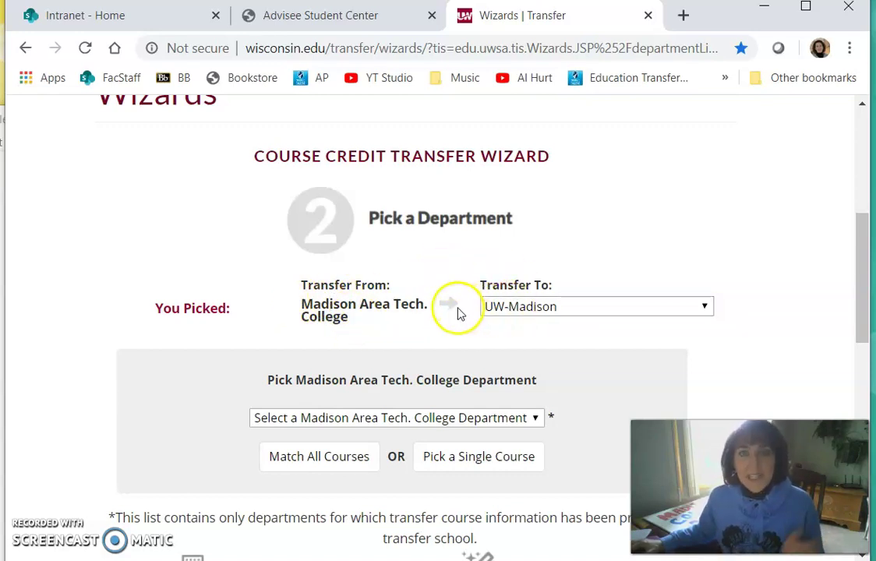
pyautogui.scroll(-2, 444, 312)
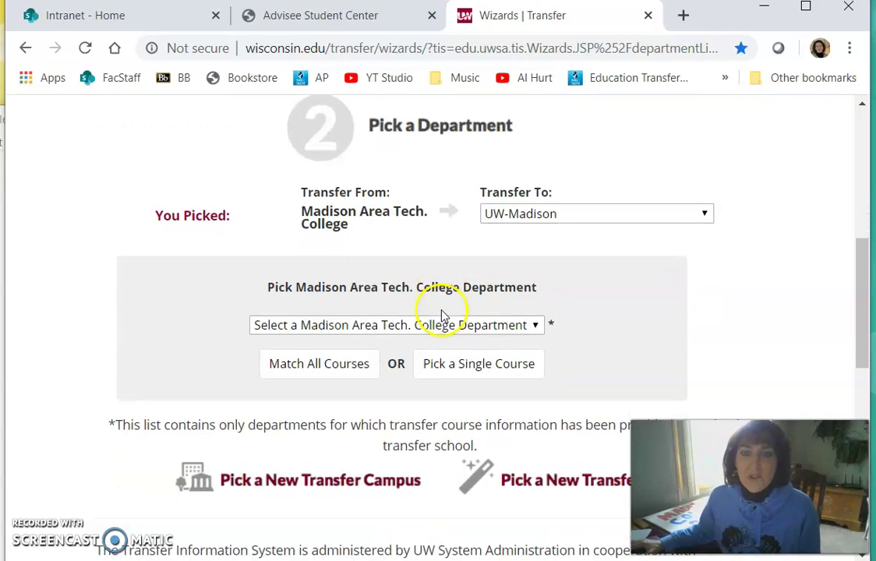
# Step: Choose department 801 - Communication Skills and match all its courses to UW-Madison
pyautogui.click(368, 326)
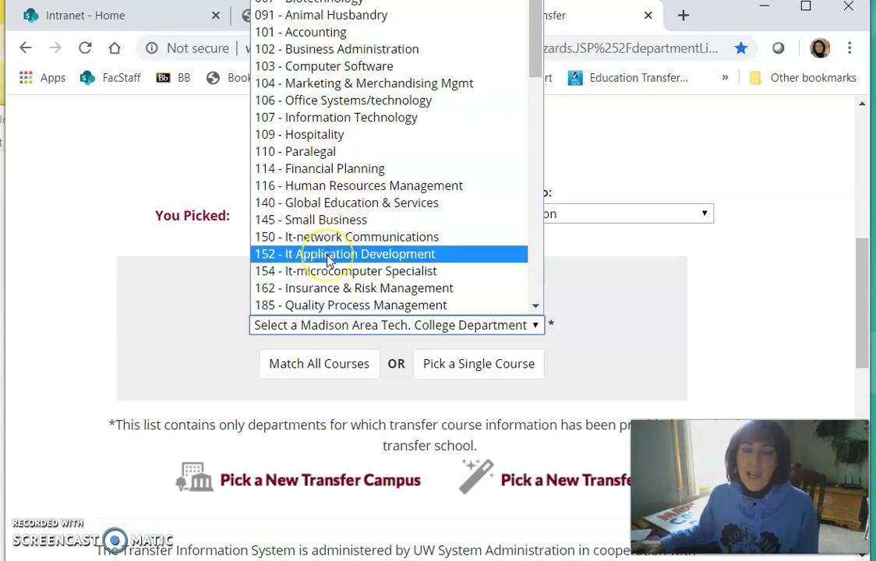
pyautogui.scroll(-9, 327, 261)
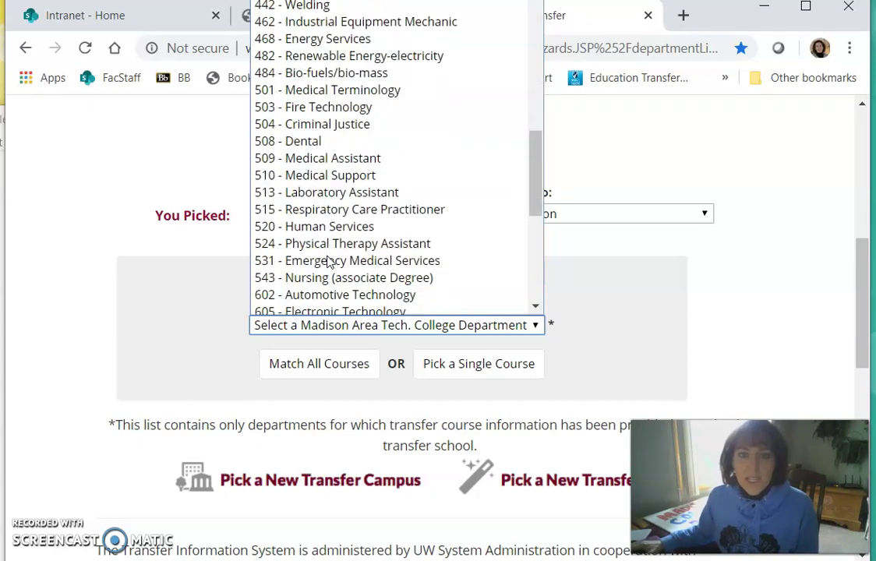
pyautogui.scroll(-3, 327, 261)
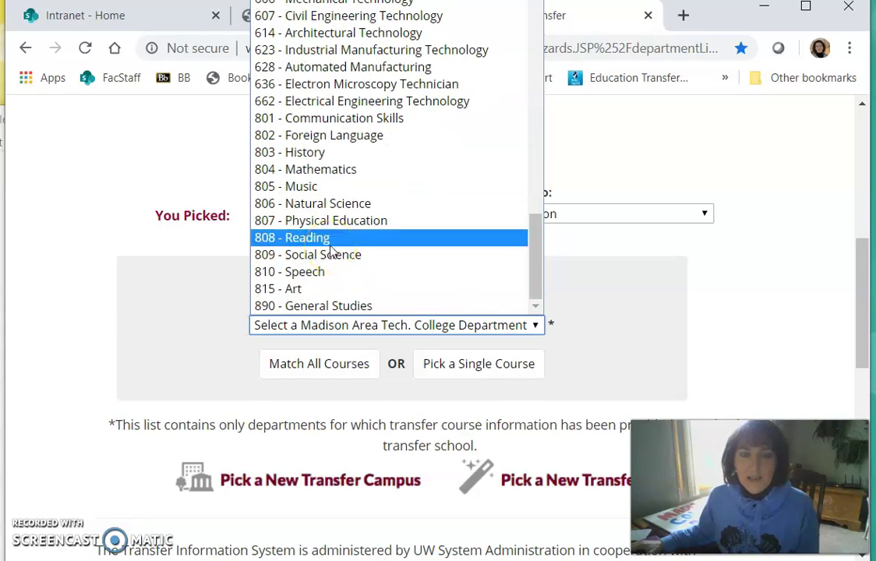
pyautogui.hotkey('alt', 'Tab')
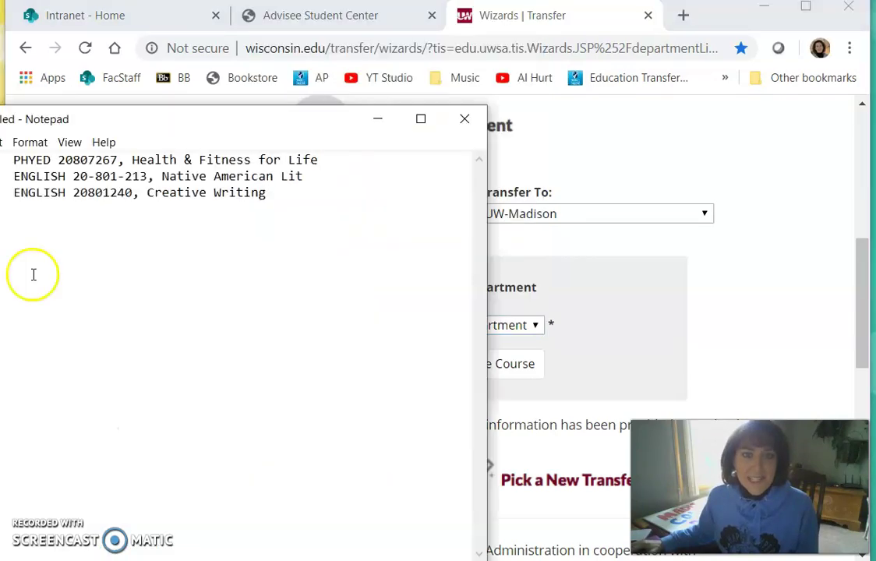
pyautogui.click(518, 327)
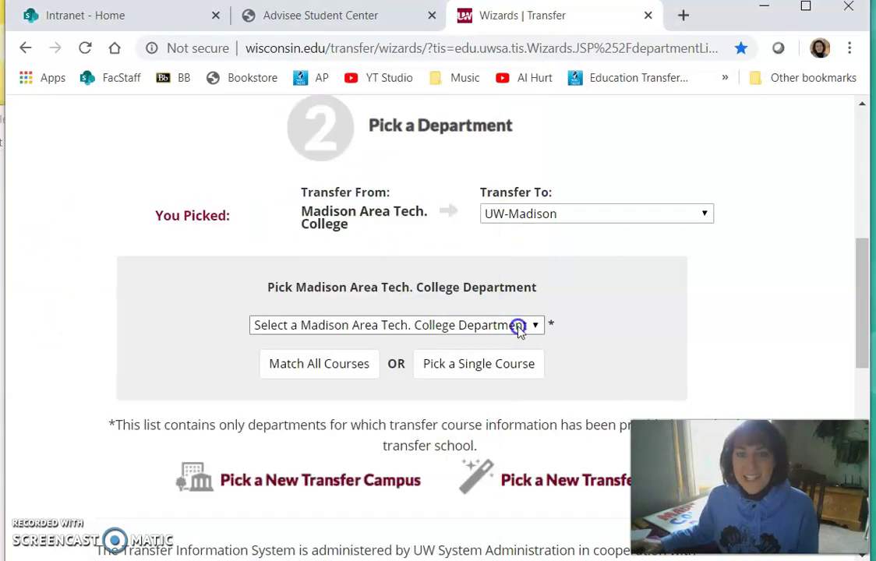
pyautogui.scroll(-10, 348, 235)
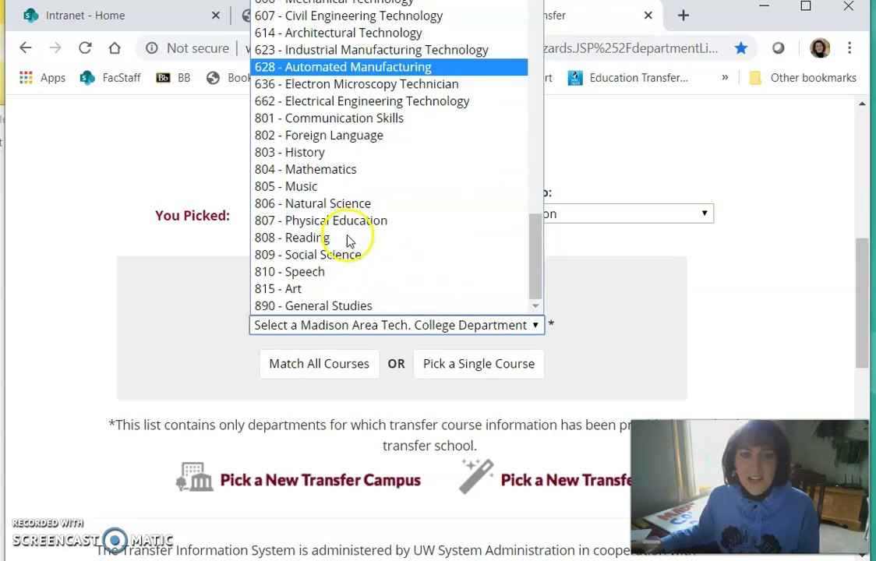
pyautogui.click(349, 119)
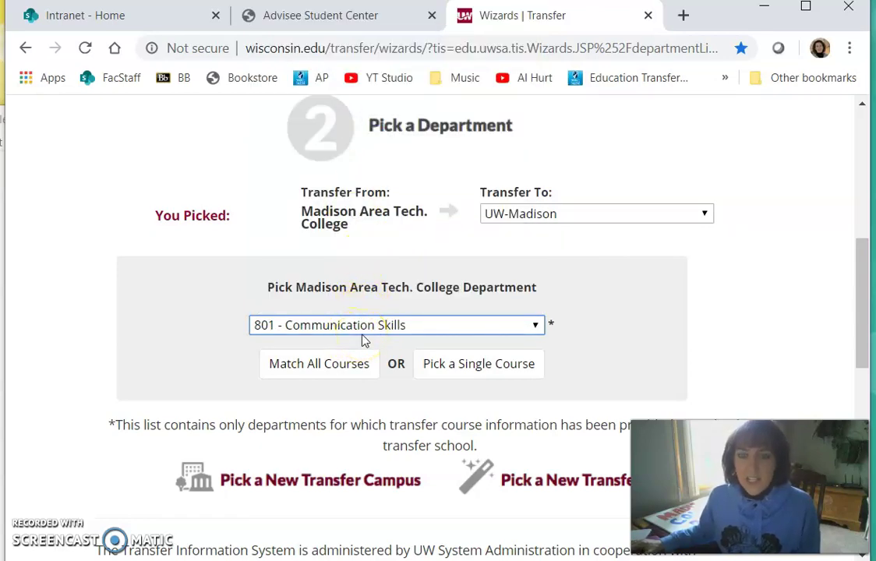
pyautogui.click(337, 372)
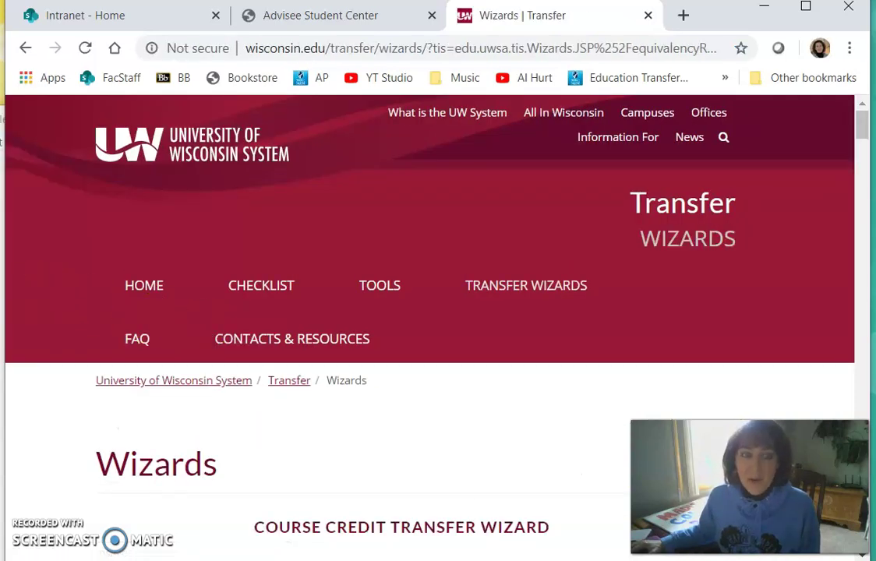
# Step: Locate COMMSK 801 213 Native American Lit in the report: ENGLISH 172, 3.00 credits, L, ETHNIC
pyautogui.hotkey('alt', 'Tab')
pyautogui.click(95, 215)
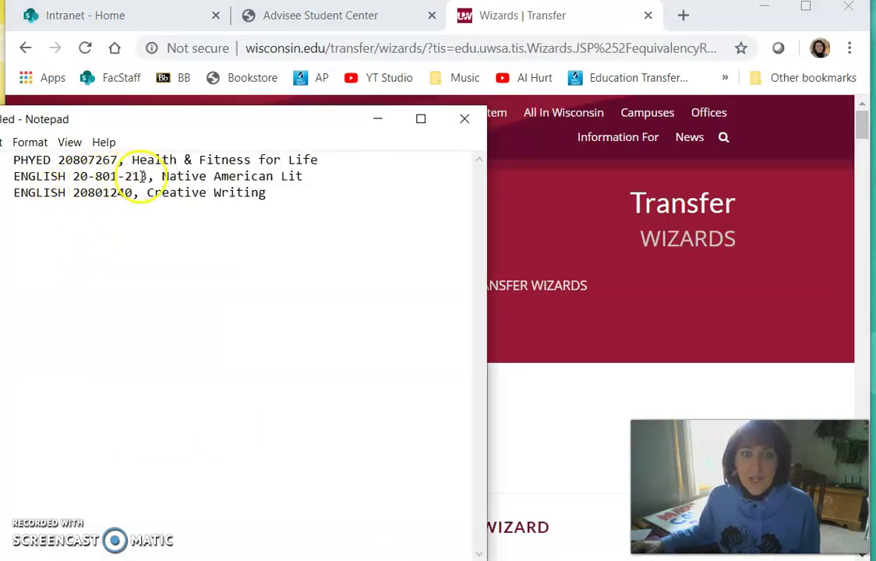
pyautogui.click(591, 408)
pyautogui.scroll(-10, 434, 377)
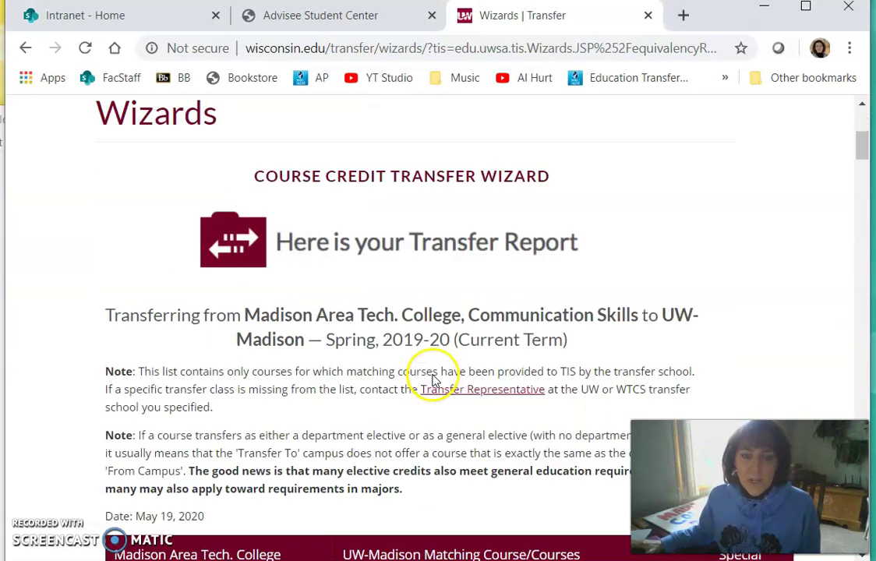
pyautogui.scroll(-6, 434, 377)
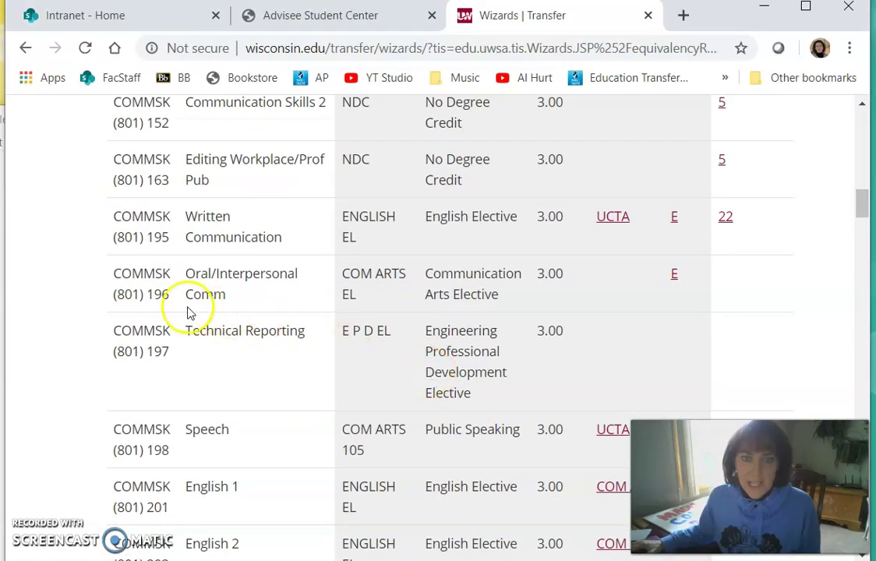
pyautogui.scroll(-4, 162, 464)
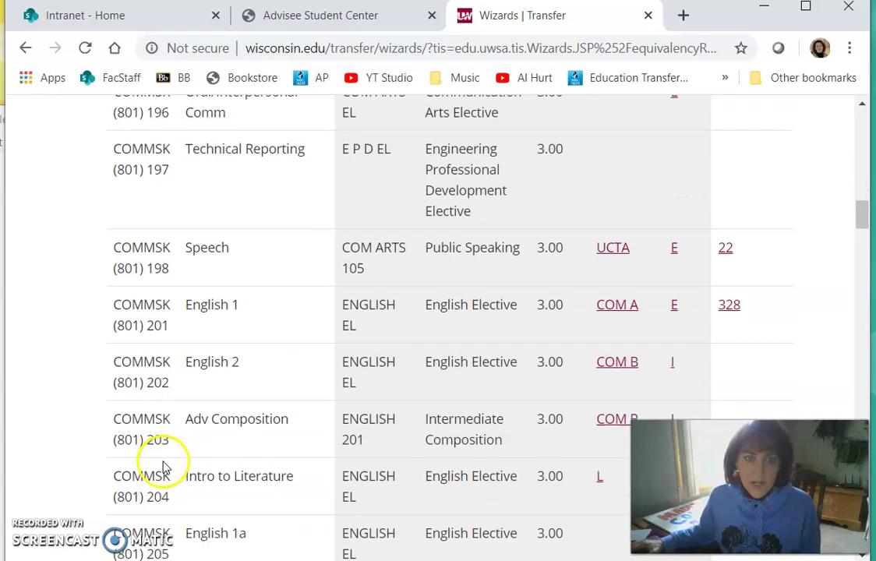
pyautogui.scroll(-4, 172, 471)
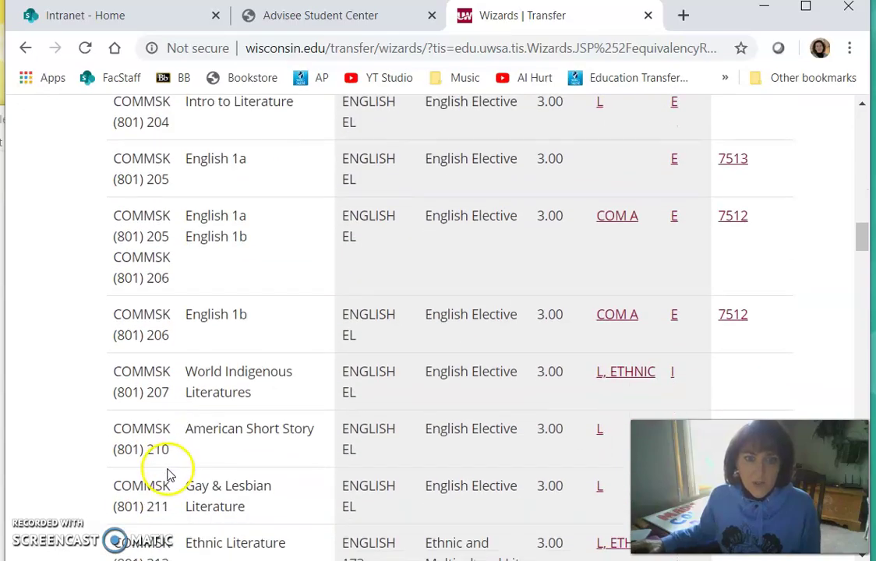
pyautogui.scroll(-3, 165, 468)
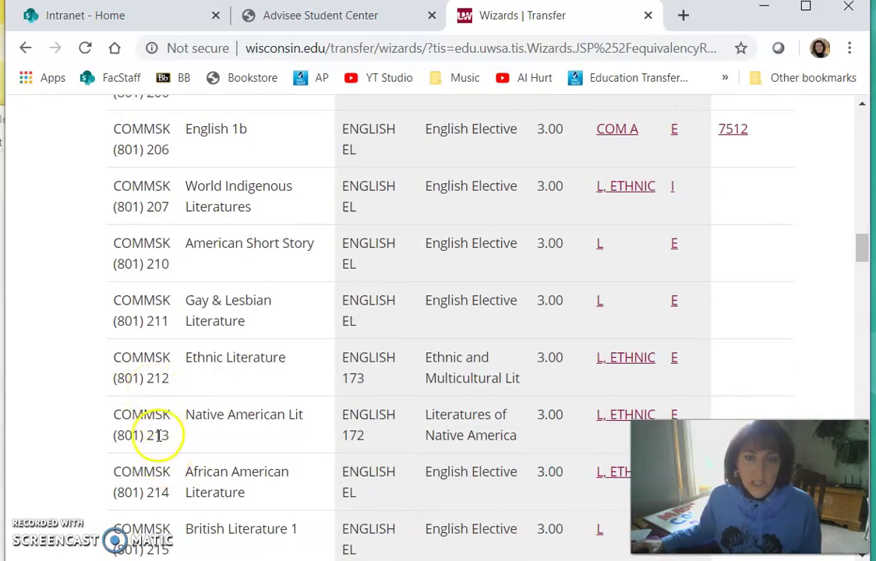
pyautogui.scroll(-2, 262, 421)
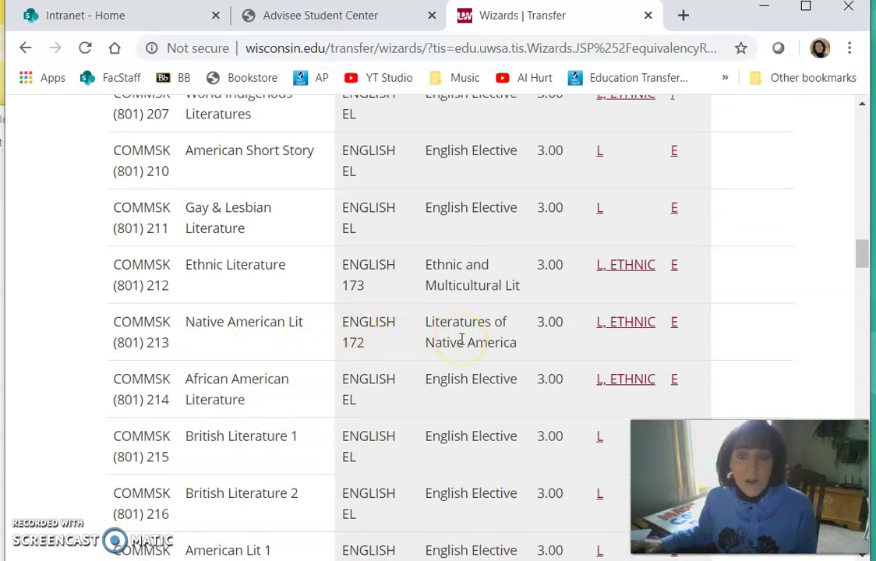
# Step: Check the GenEd legend for the L, ETHNIC categories, then return to Pick a Department
pyautogui.click(600, 328)
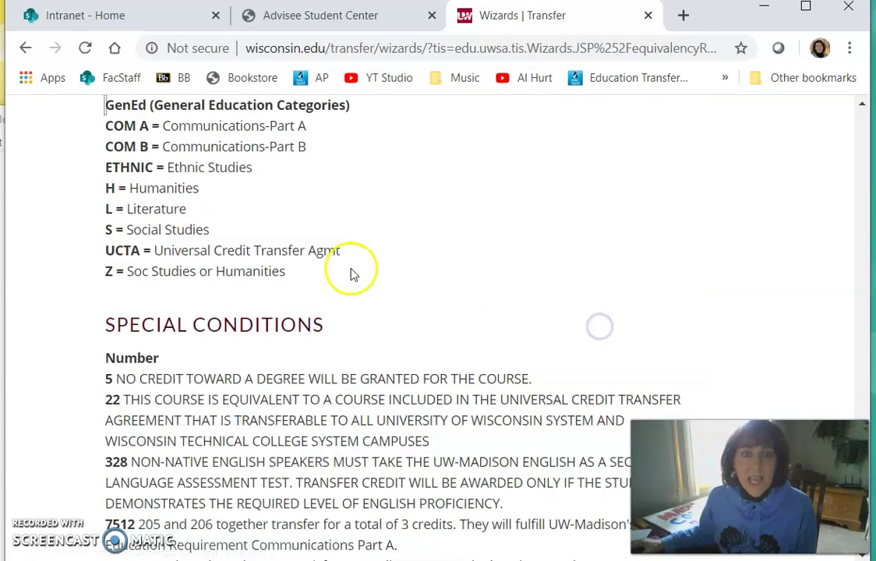
pyautogui.click(25, 47)
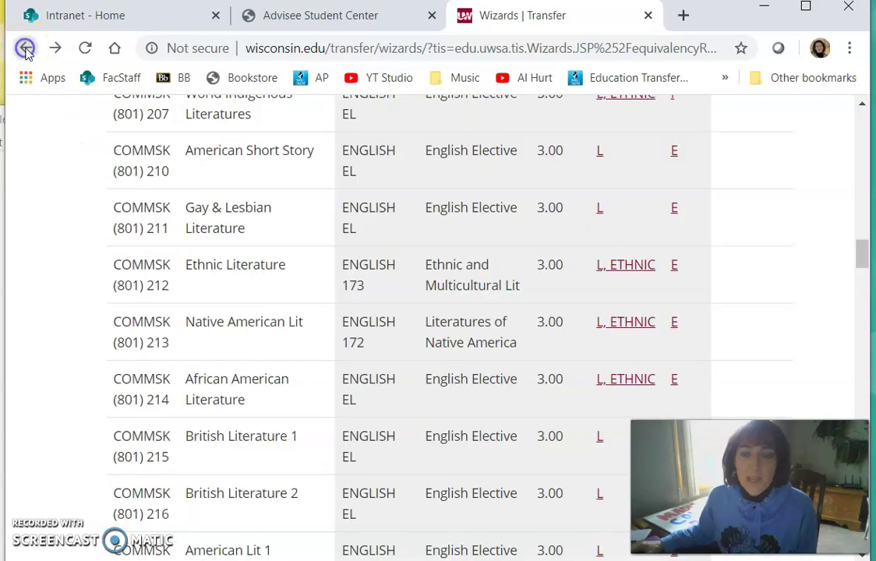
pyautogui.click(643, 332)
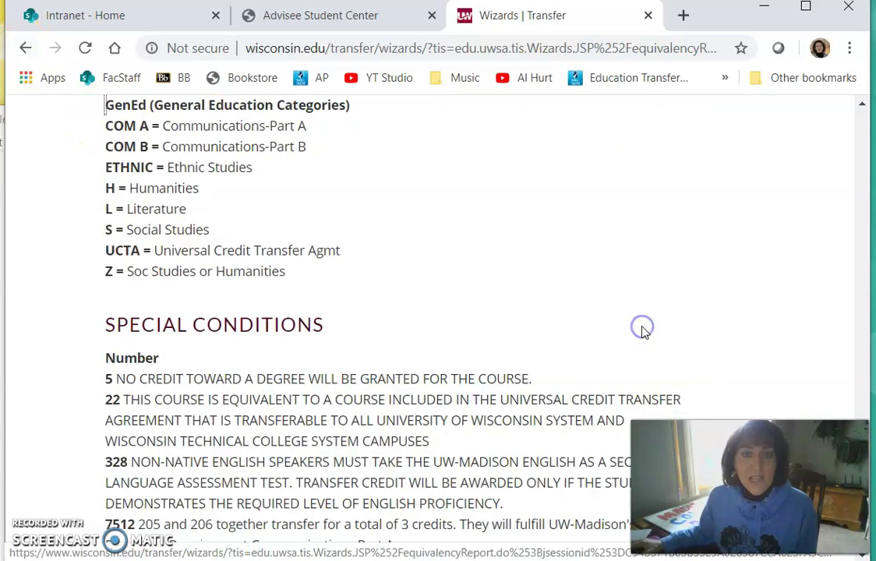
pyautogui.click(25, 48)
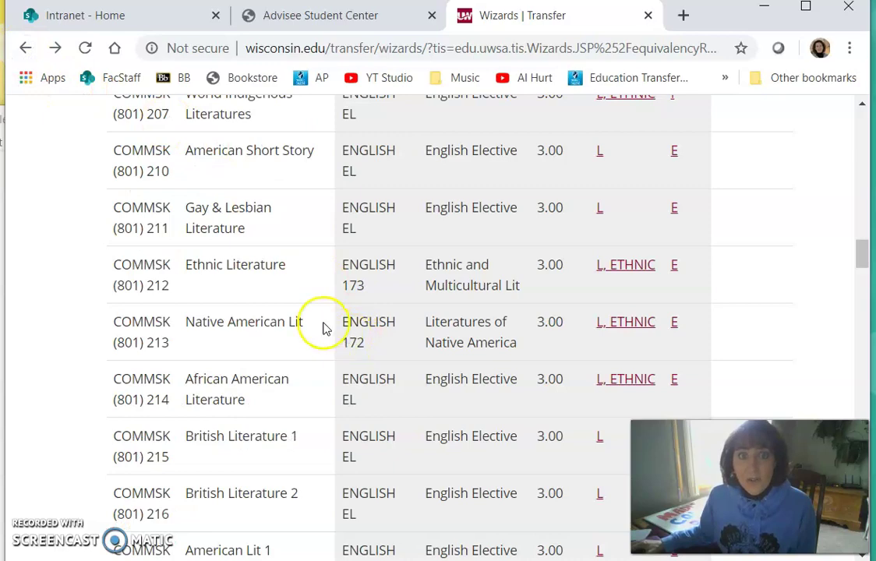
pyautogui.click(26, 49)
# Step: Hyphenate the Creative Writing course number in Notepad to read 20-801-240
pyautogui.click(8, 279)
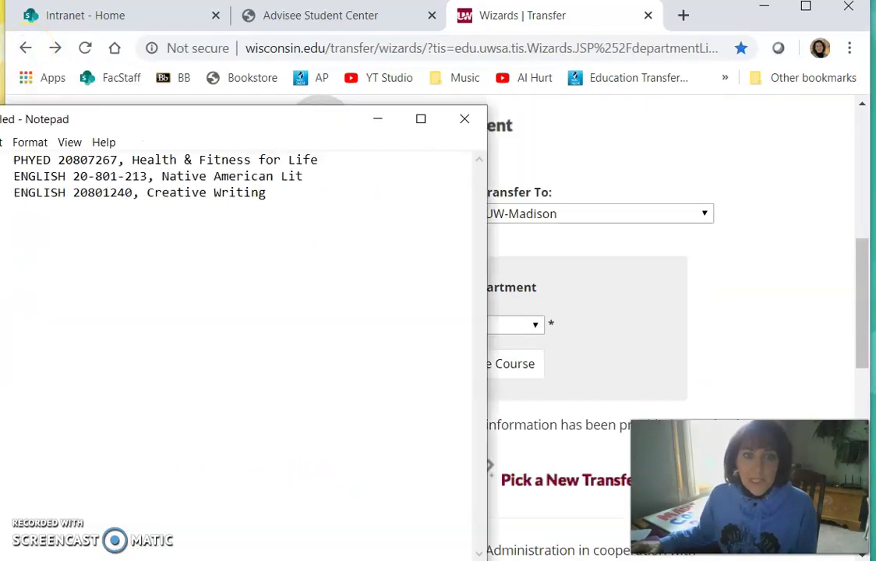
pyautogui.click(87, 193)
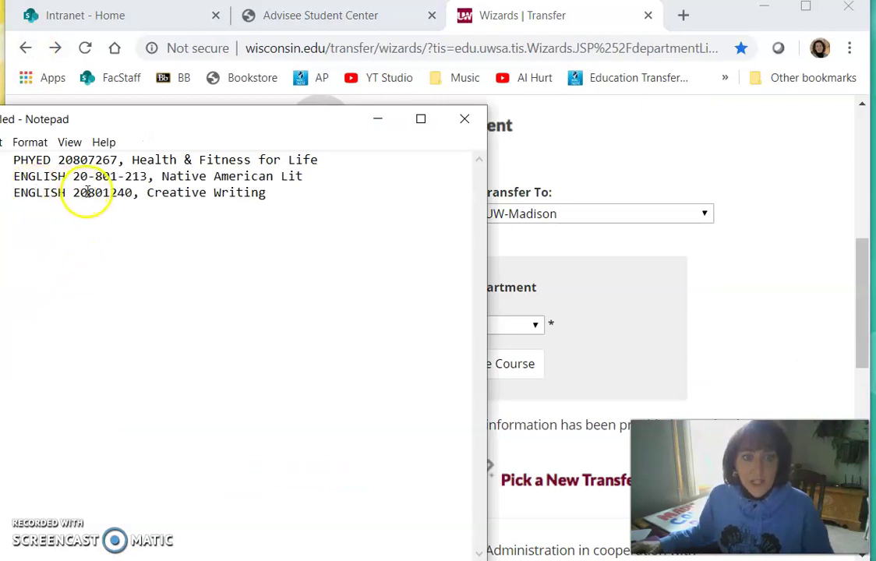
pyautogui.write('-')
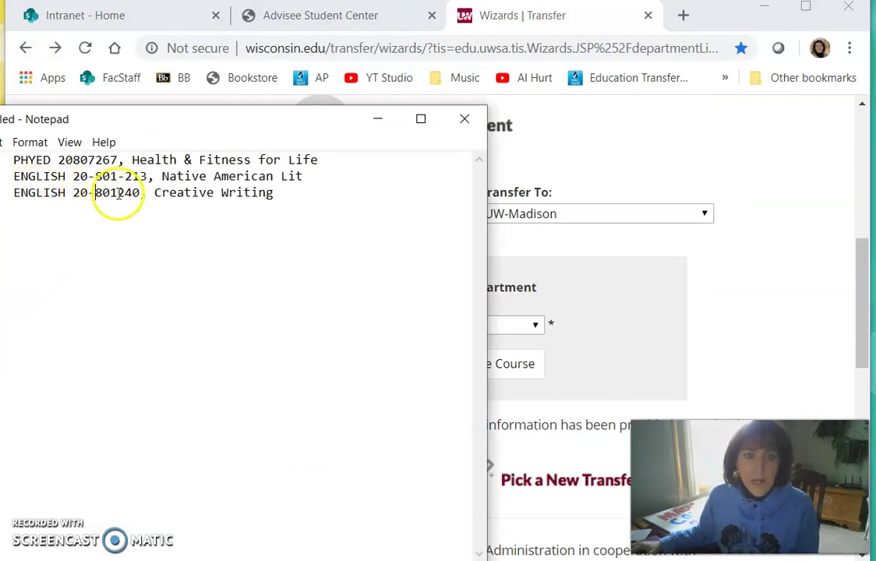
pyautogui.click(117, 193)
pyautogui.write('-')
pyautogui.click(697, 267)
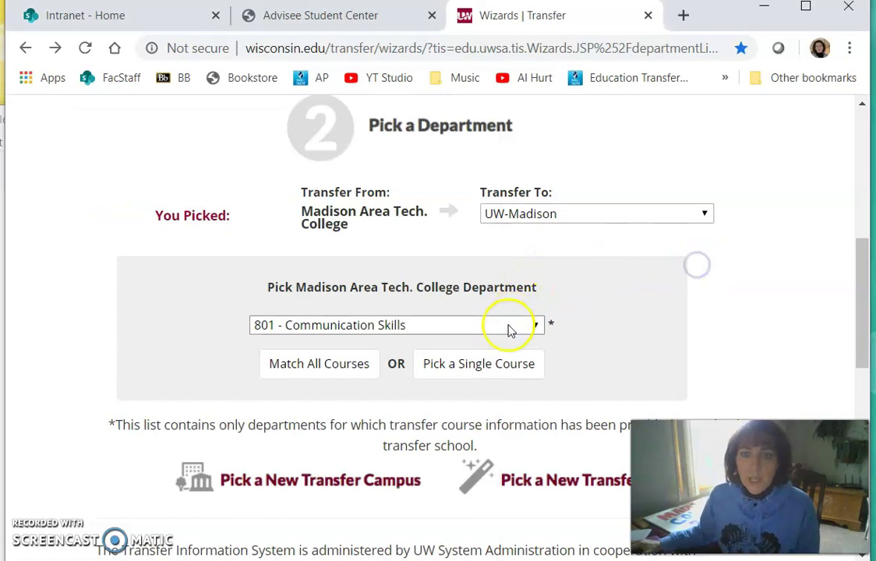
# Step: Match all Communication Skills courses, noting Creative Writing 801 240 as a 3.00-credit English Elective, then go to Edgewood
pyautogui.click(297, 364)
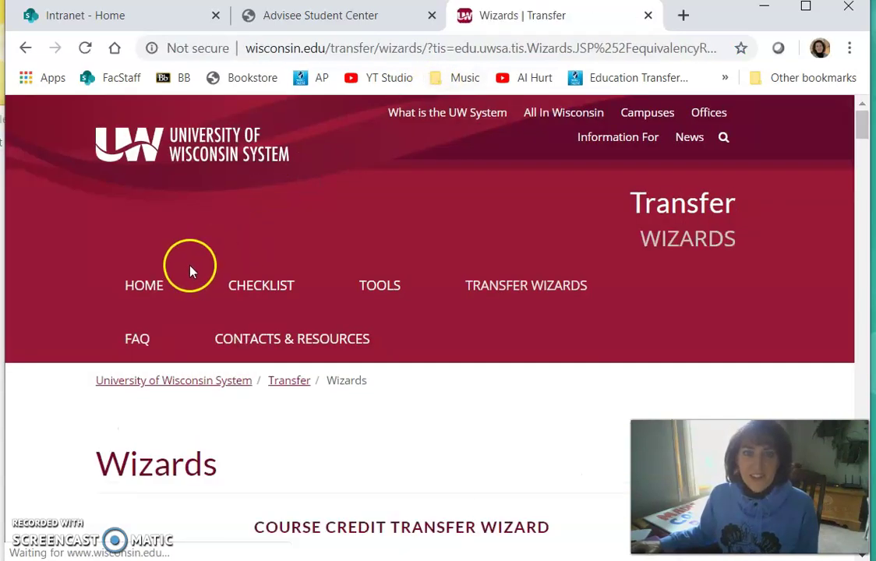
pyautogui.scroll(-20, 200, 294)
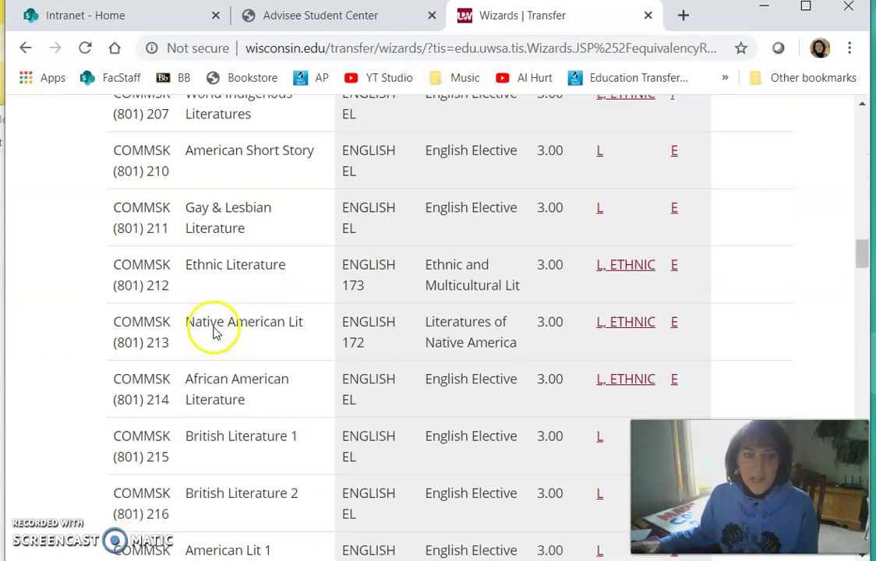
pyautogui.scroll(-20, 216, 333)
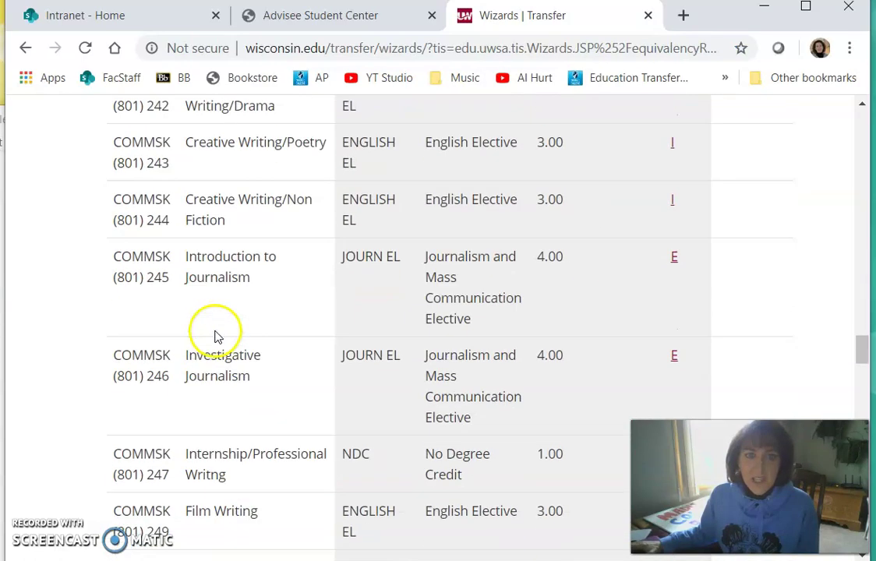
pyautogui.scroll(3, 216, 327)
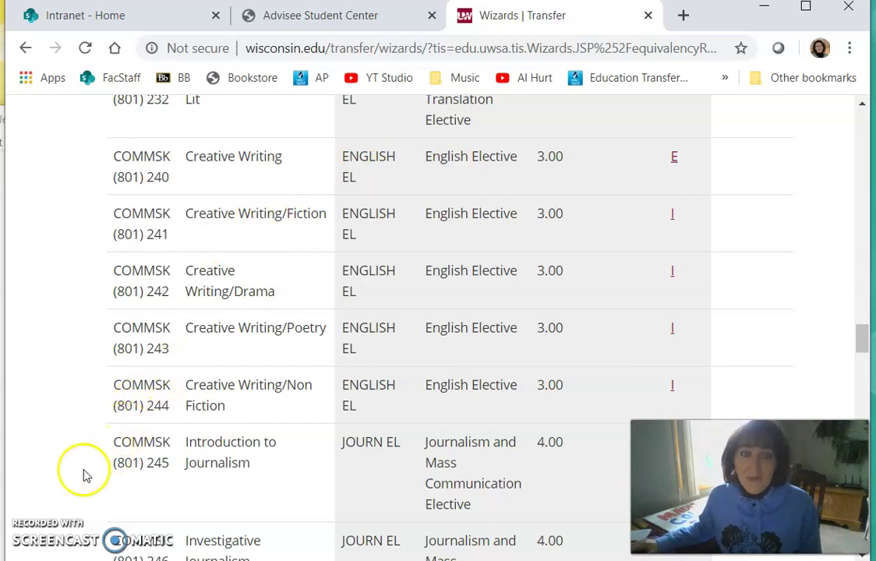
pyautogui.hotkey('alt', 'Left')
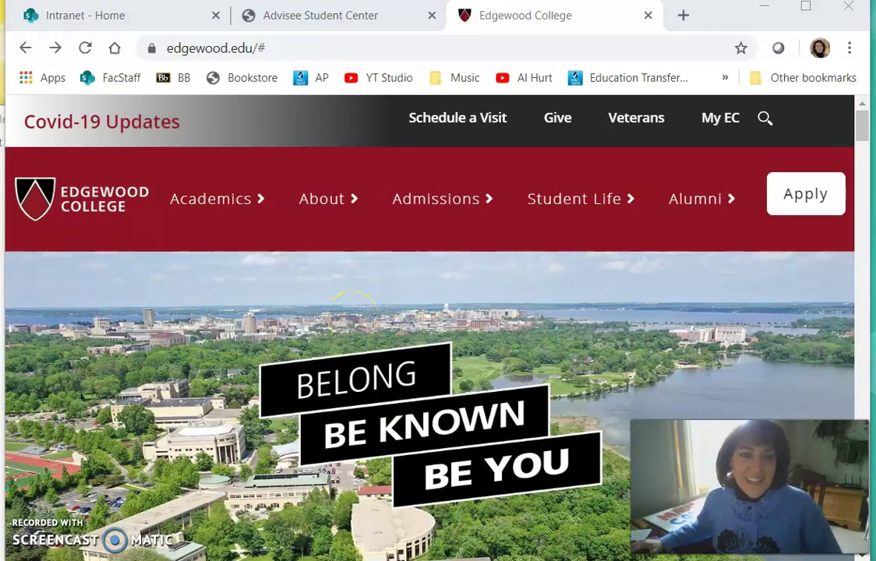
# Step: Search the Edgewood College site for 'Transfer Equivalencies'
pyautogui.hotkey('alt', 'Tab')
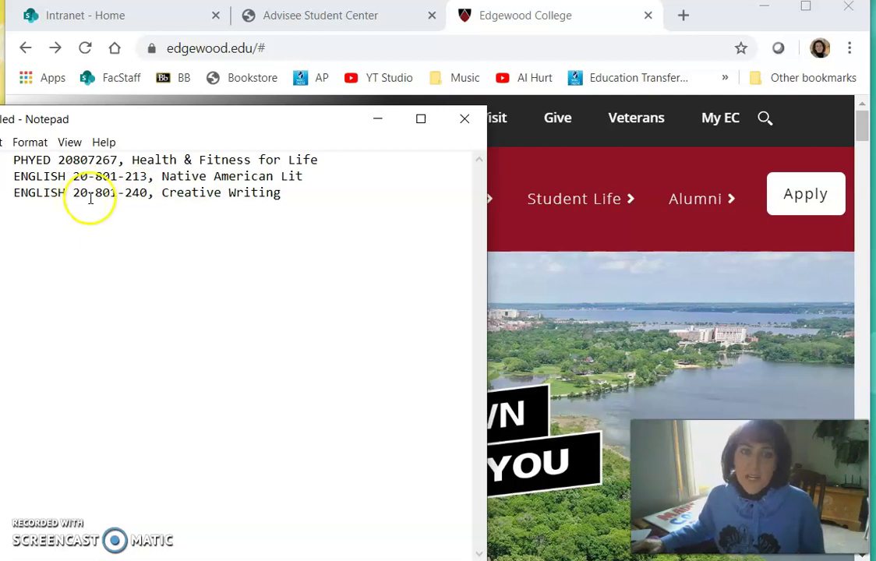
pyautogui.click(600, 27)
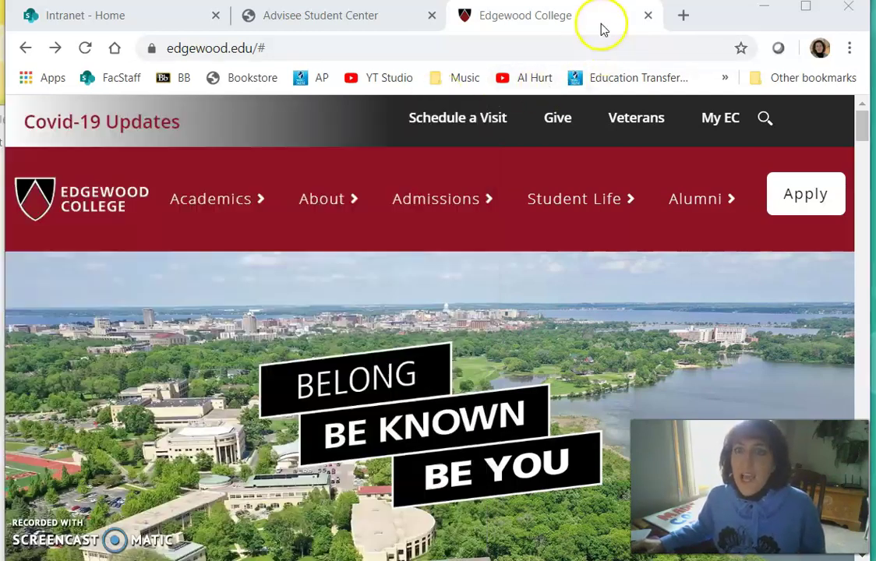
pyautogui.click(766, 119)
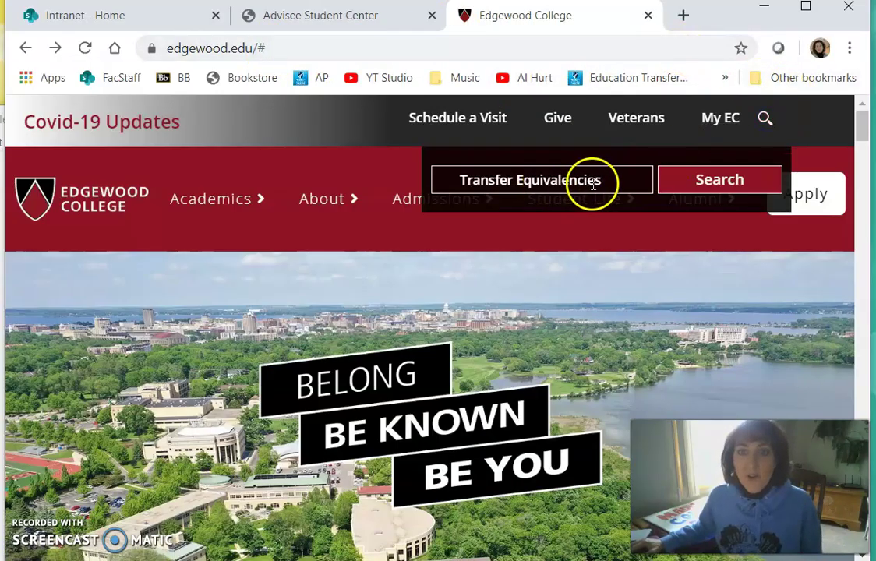
pyautogui.click(668, 181)
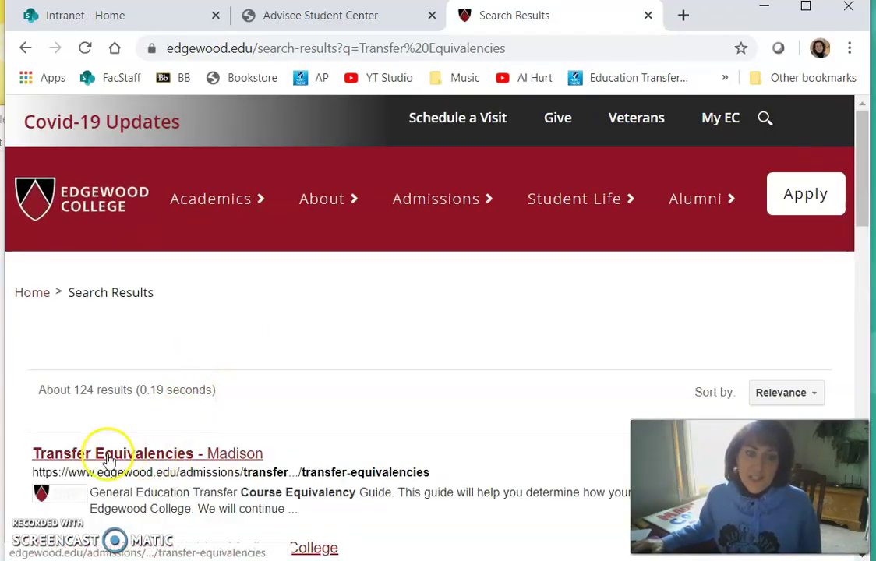
# Step: Open the 'Transfer Equivalencies - Madison' result in a new tab
pyautogui.click(105, 455)
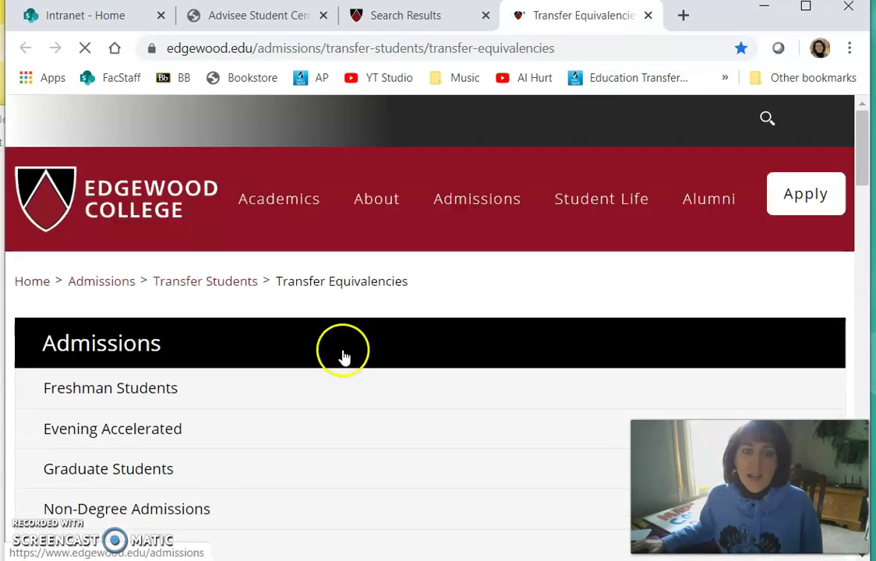
pyautogui.scroll(-12, 343, 356)
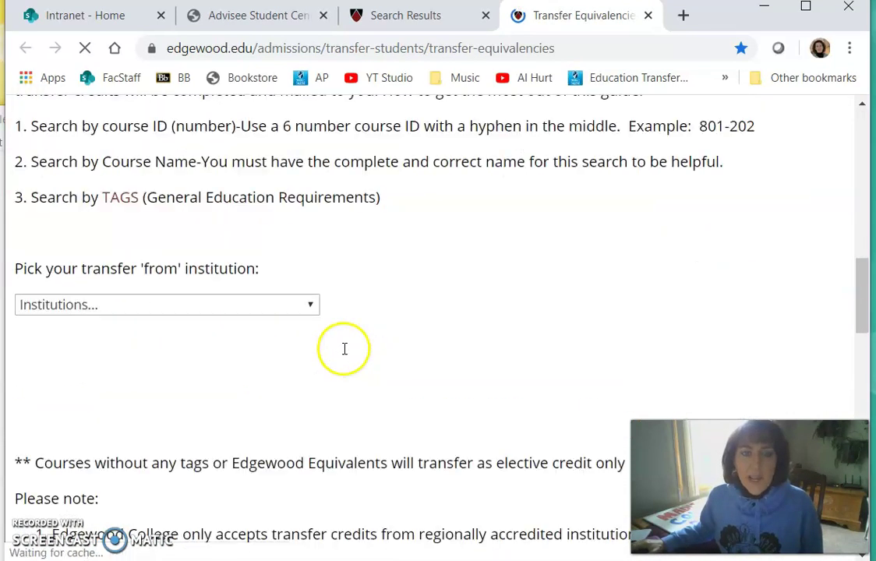
pyautogui.scroll(-1, 344, 348)
# Step: Set the transfer-from institution to Madison College, listing its 621 course entries
pyautogui.click(286, 218)
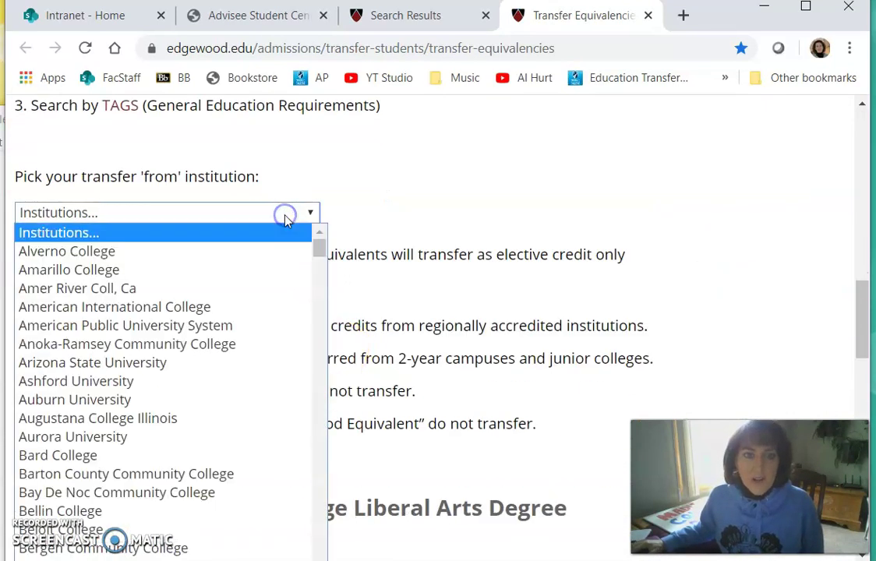
pyautogui.scroll(-15, 250, 374)
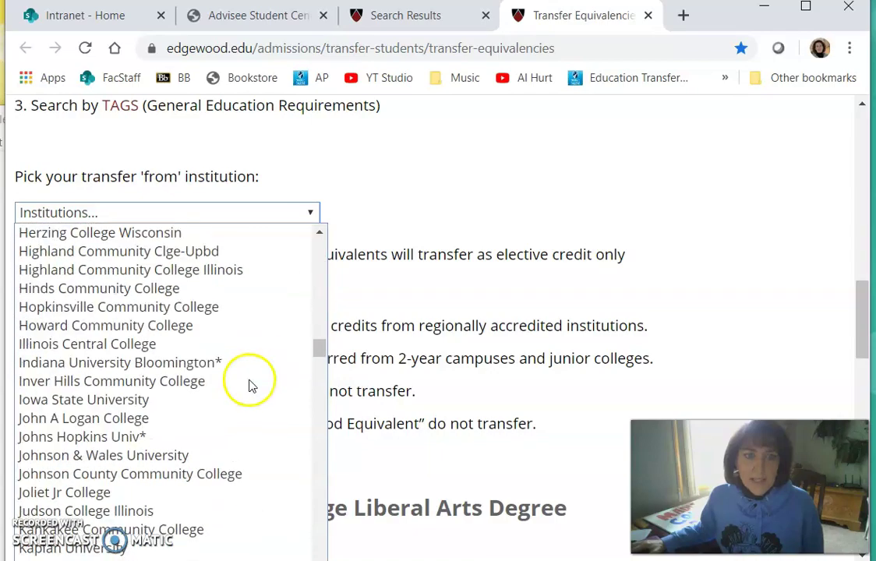
pyautogui.scroll(-12, 250, 381)
pyautogui.scroll(3, 243, 362)
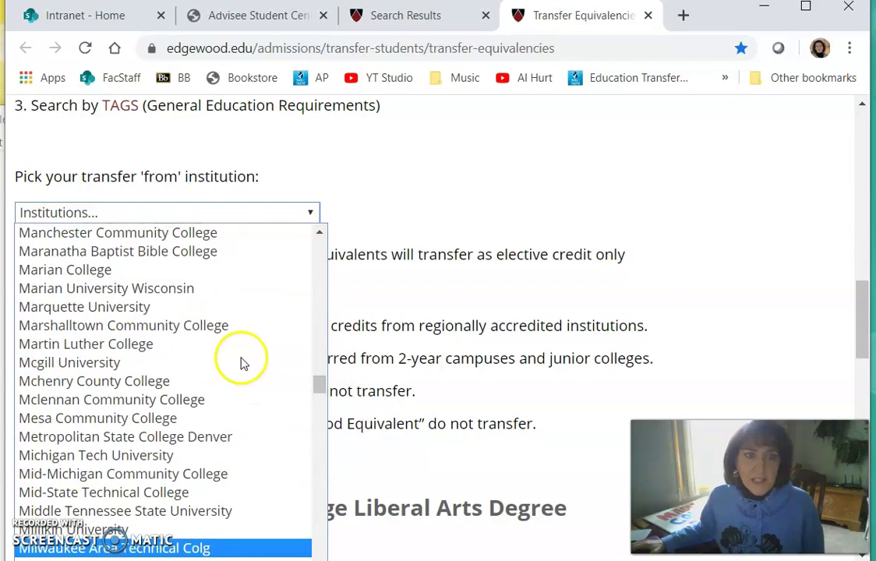
pyautogui.scroll(3, 226, 345)
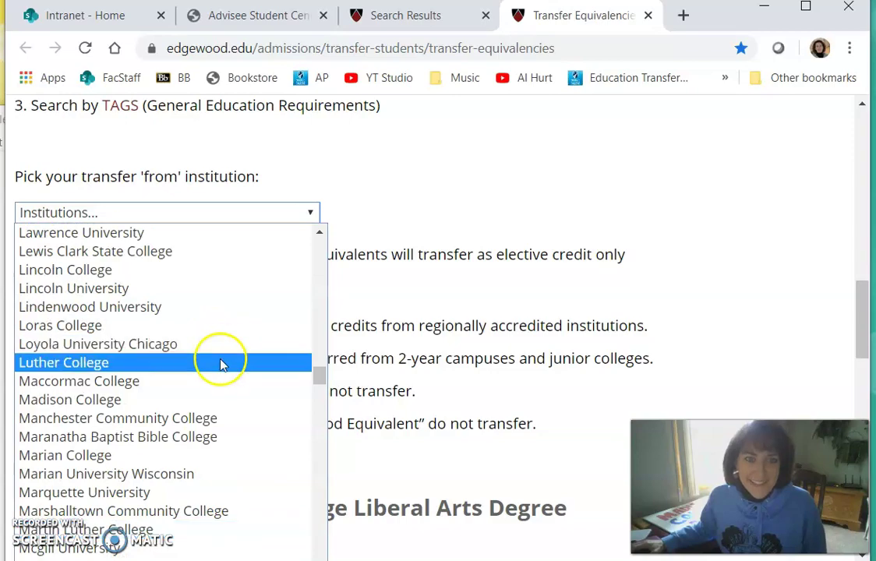
pyautogui.click(207, 399)
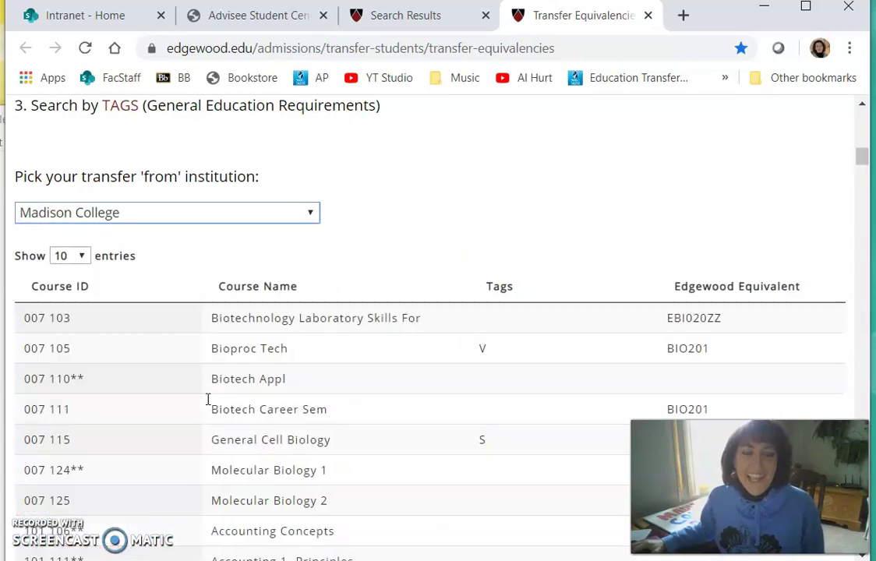
pyautogui.scroll(-2, 334, 278)
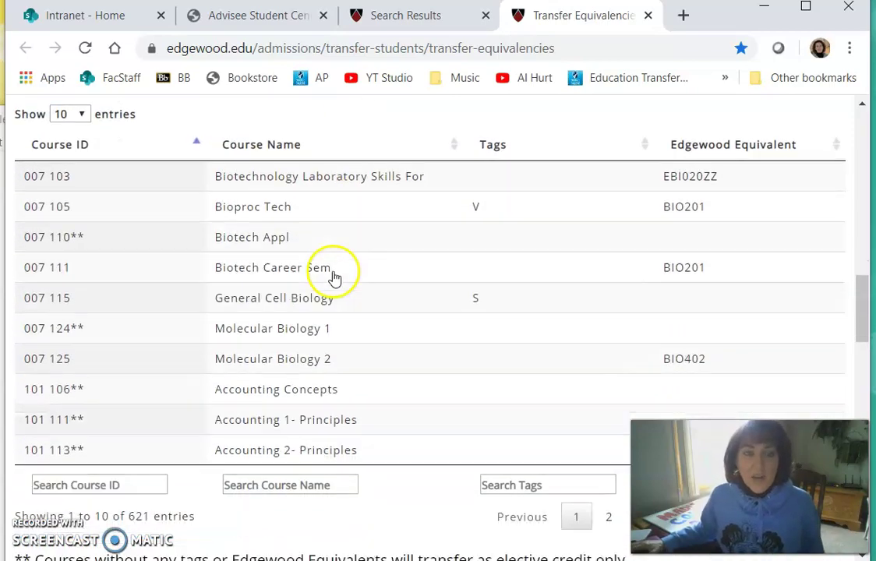
pyautogui.scroll(-1, 334, 278)
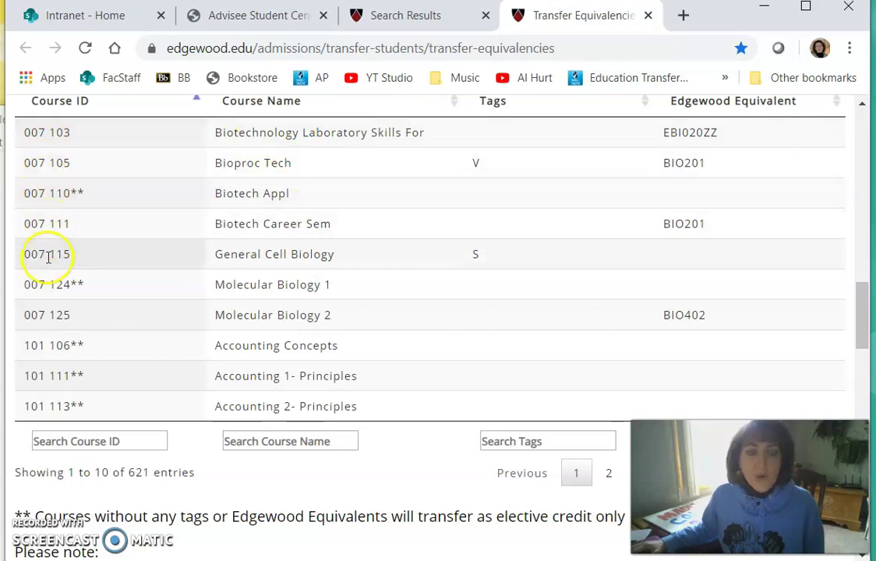
pyautogui.click(63, 441)
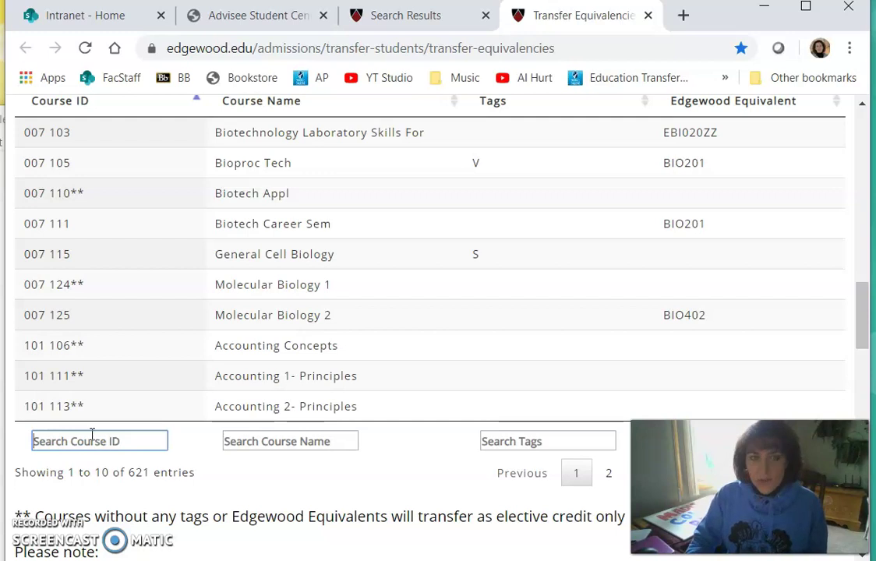
# Step: Filter the Madison College courses by '801 24', showing Creative Wrtg 801 240 as ENG205
pyautogui.write('801')
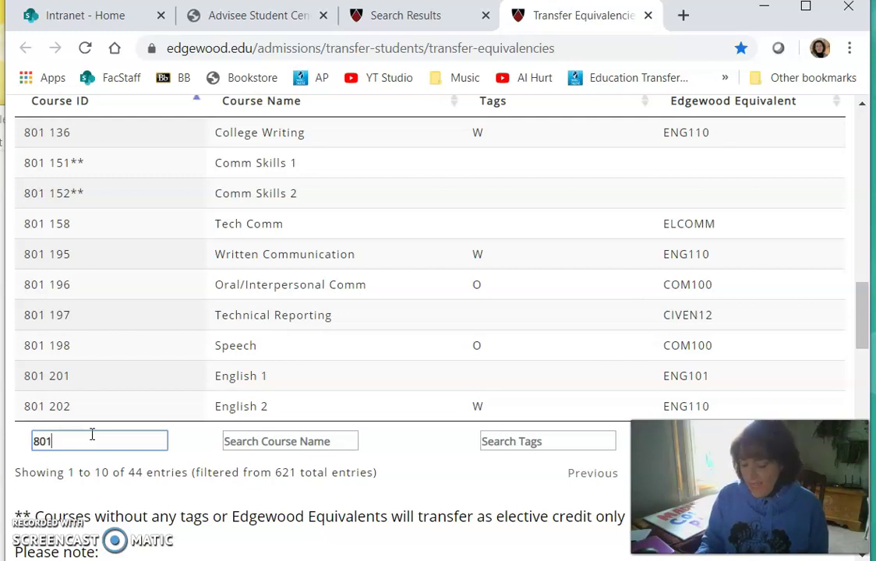
pyautogui.write('24')
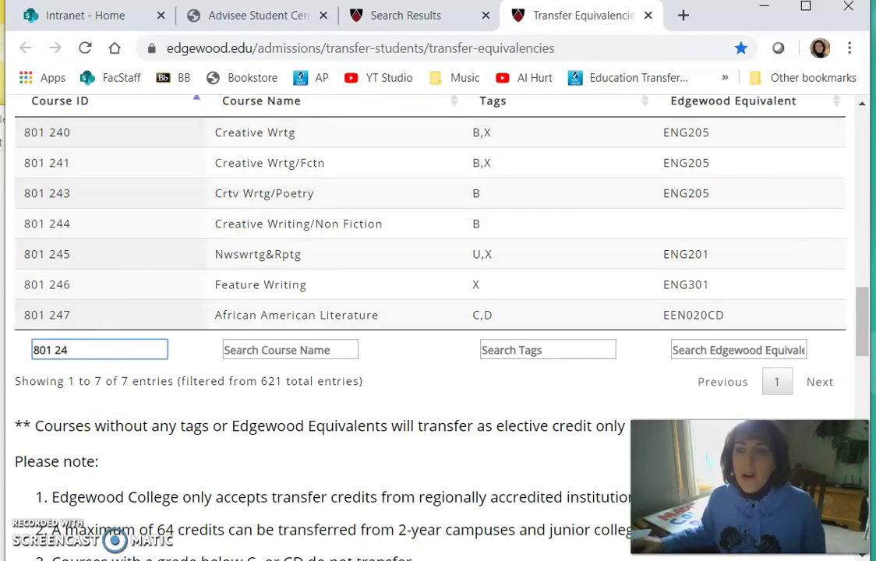
pyautogui.moveTo(861, 329); pyautogui.dragTo(864, 321)
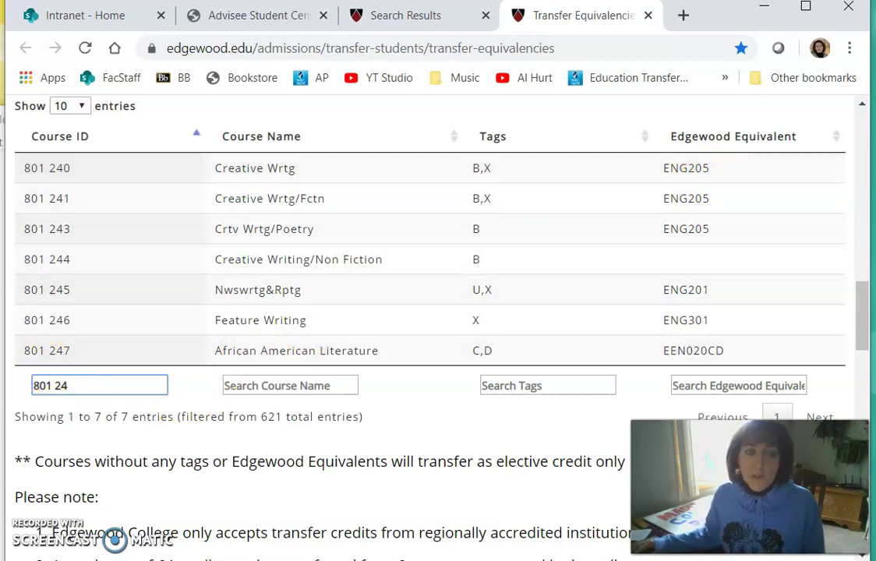
pyautogui.hotkey('alt', 'Tab')
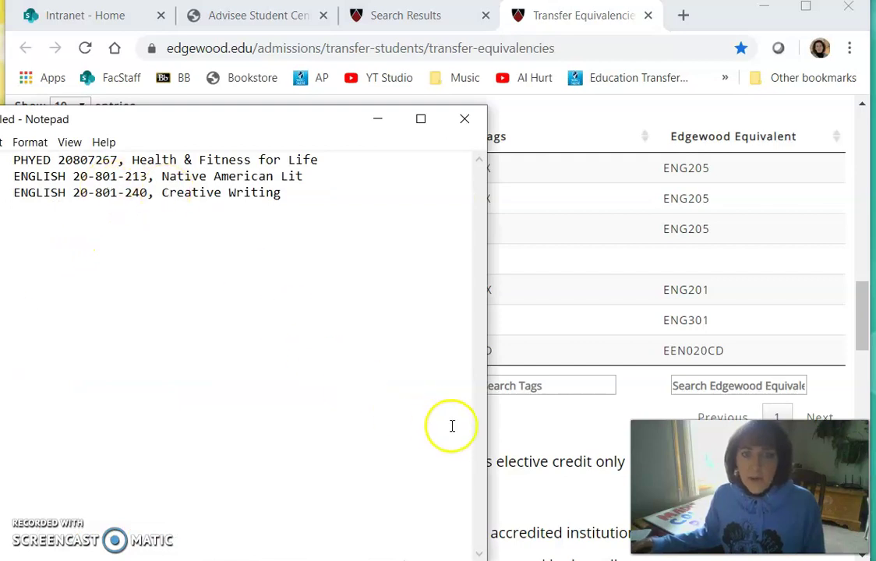
# Step: Change the course ID filter to '801 21', showing Native American Lit 801 213 as ENG260
pyautogui.click(499, 434)
pyautogui.click(74, 384)
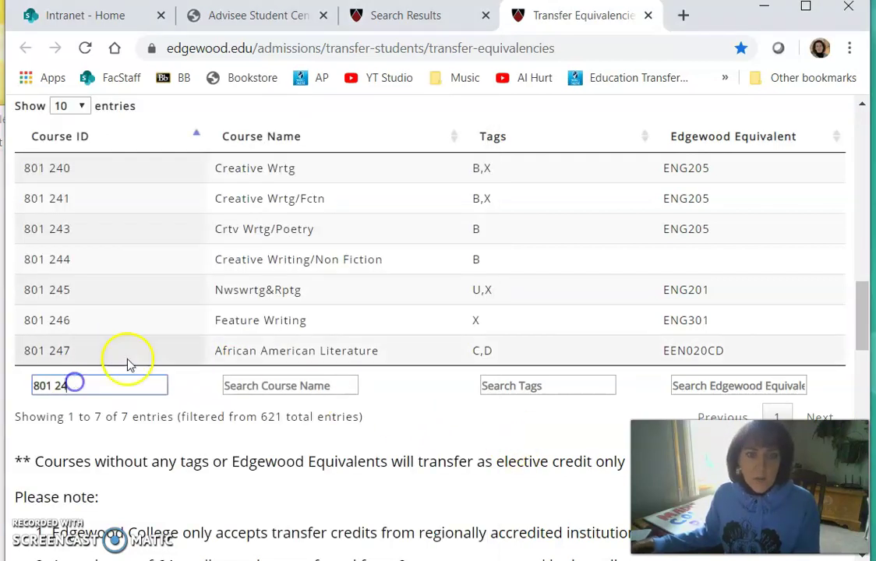
pyautogui.press('BackSpace')
pyautogui.write('1')
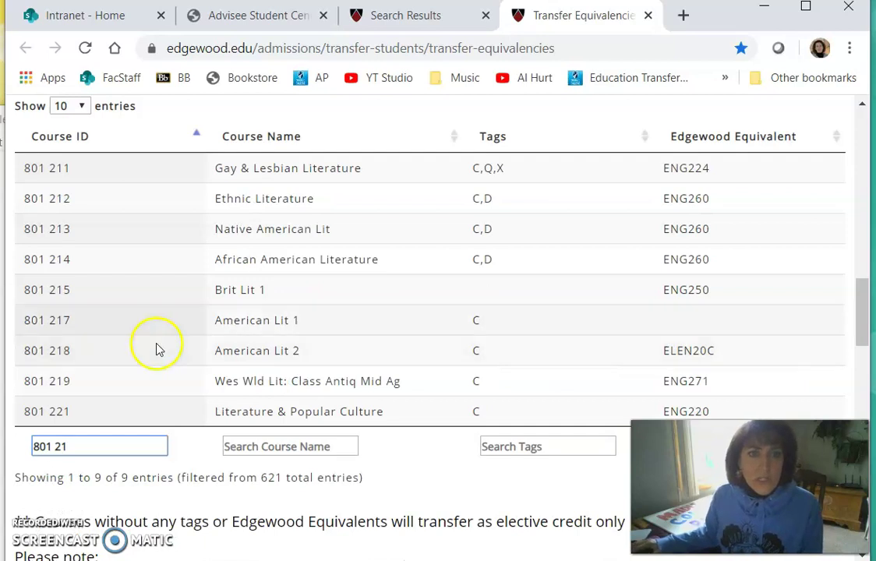